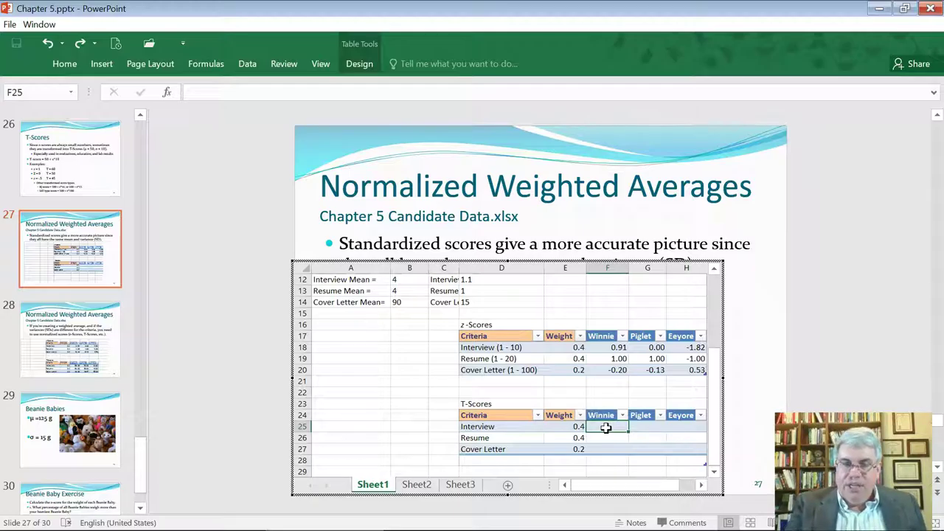
Enter =50+F18*10 for Winnie's T-scores down her column, giving 59.09, 60.00 and 48.00
text(=)
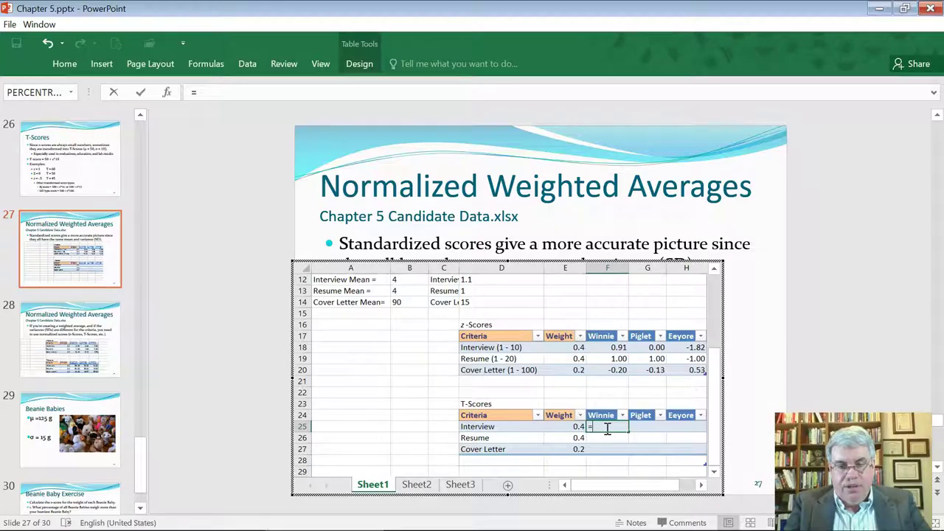
text(50+)
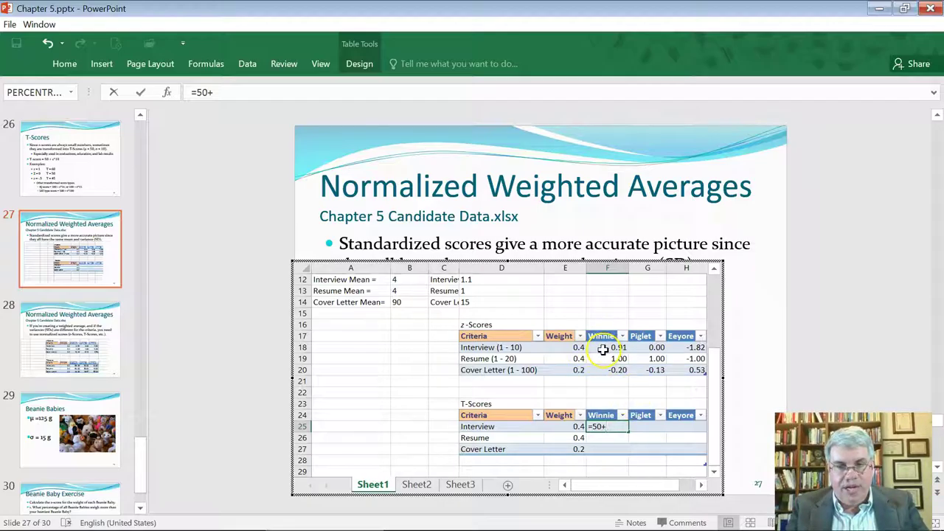
text(f18*10)
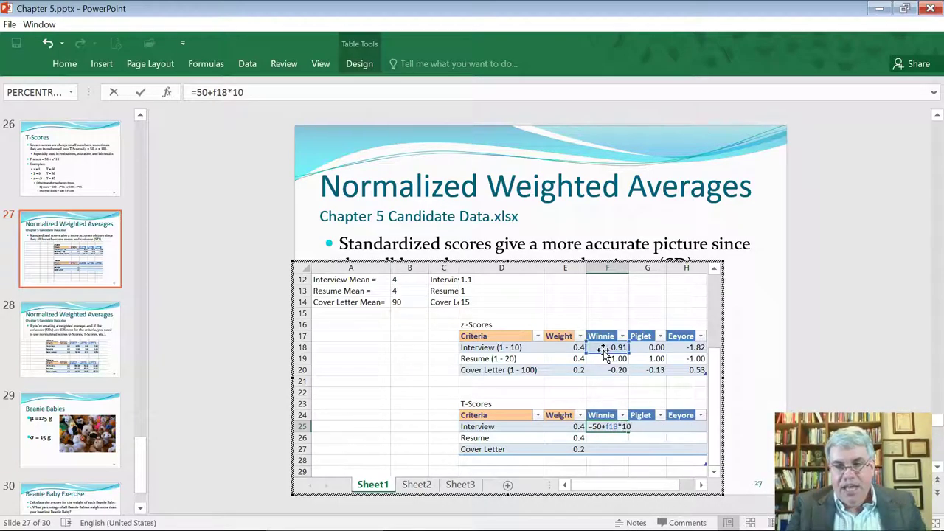
key(Return)
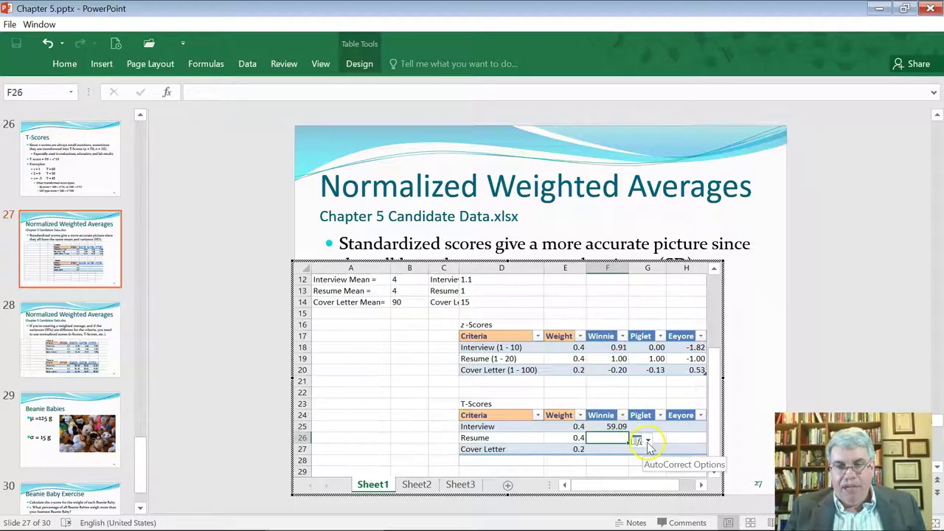
click(654, 457)
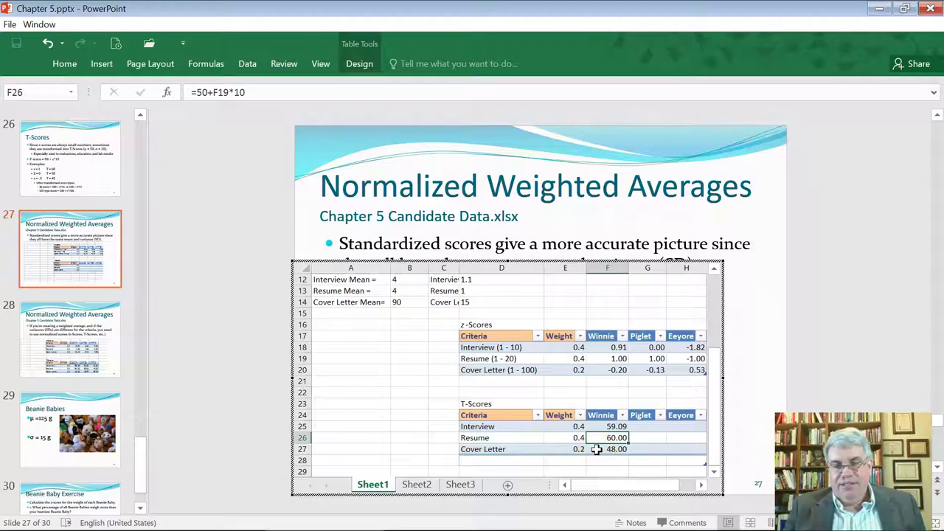
Fill the T-score formulas across and down: Piglet 50.00, 60.00, 48.67; Eeyore 31.82, 40.00, 55.33
click(641, 427)
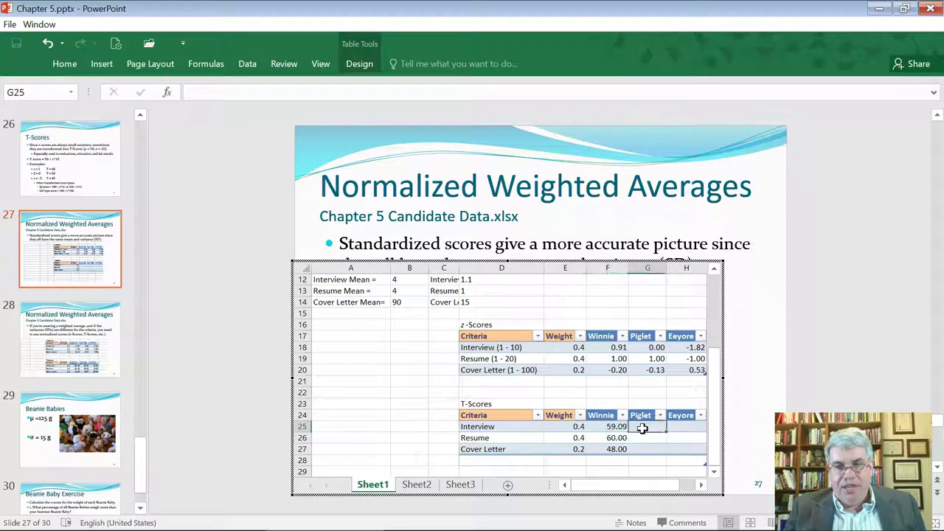
click(617, 427)
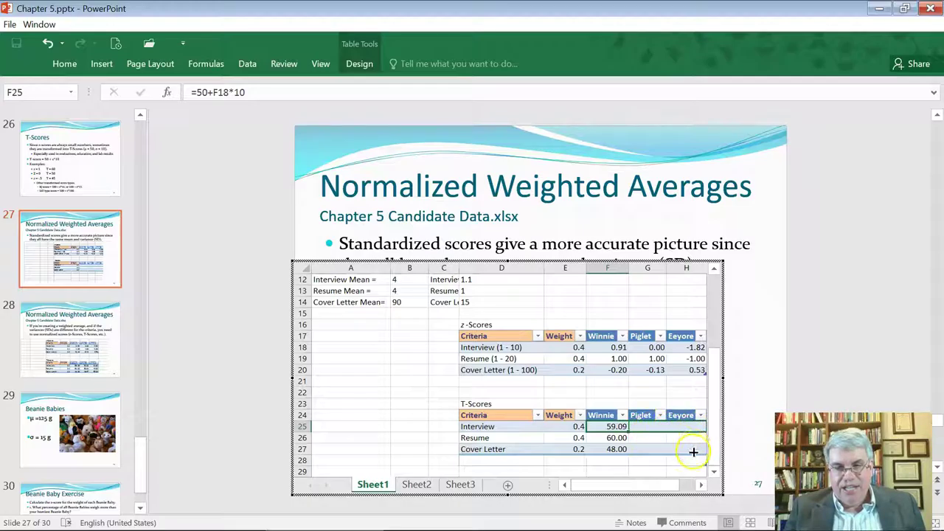
mouse_move(665, 460)
mouse_down()
mouse_move(696, 464)
mouse_move(673, 489)
mouse_up()
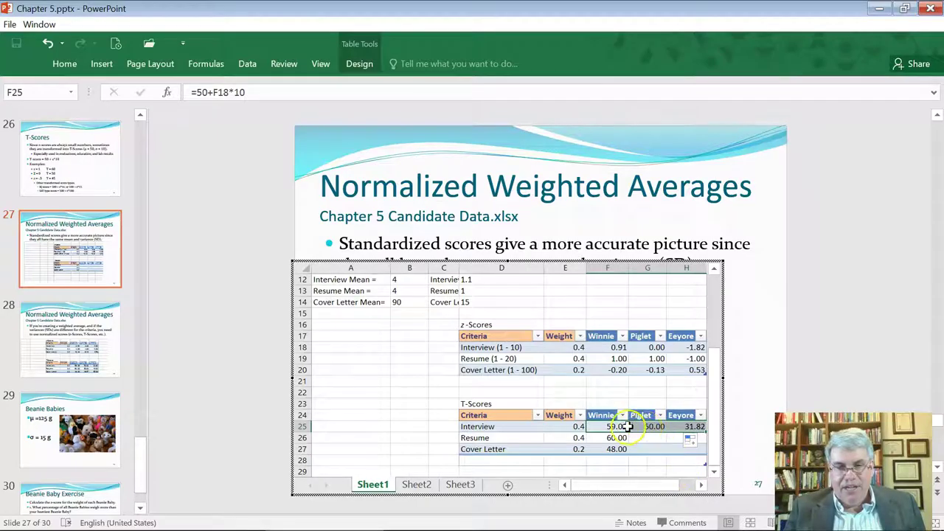
mouse_move(653, 483)
mouse_down()
mouse_move(666, 467)
mouse_move(659, 476)
mouse_up()
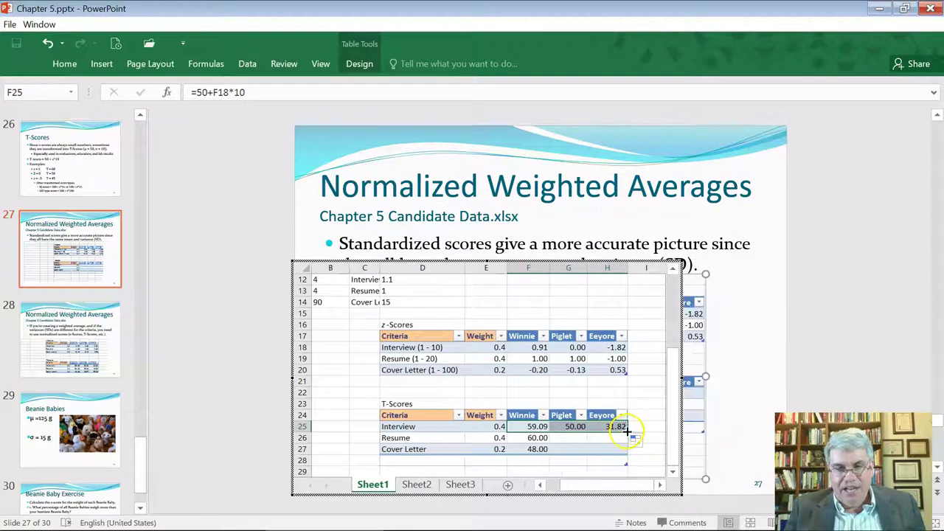
drag(627, 436, 627, 450)
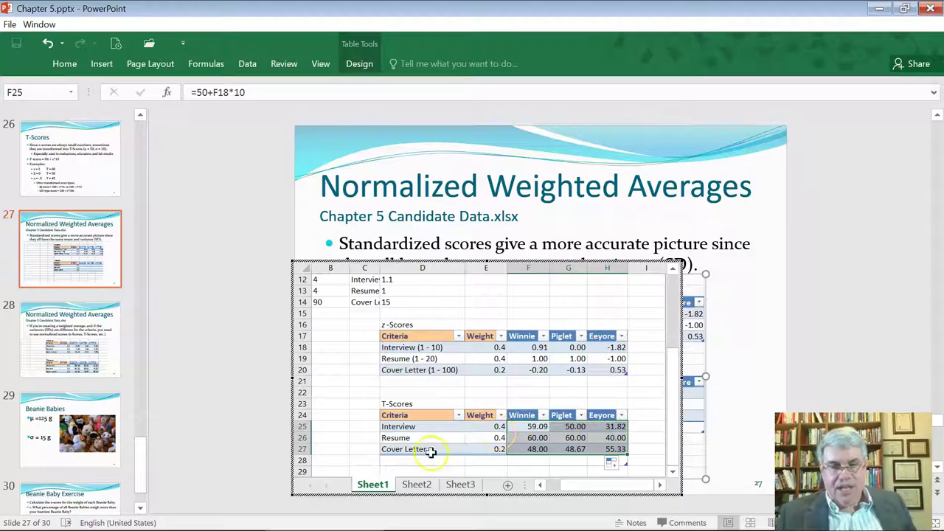
Add a 'Total Weight' row with =SUM(E25:E27) in E28, totalling the weights to 1
click(411, 465)
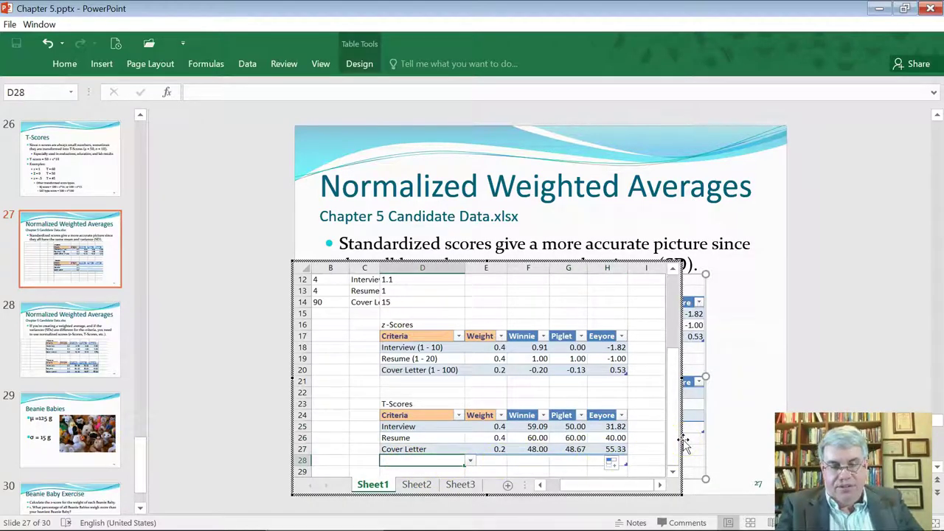
text(Toal)
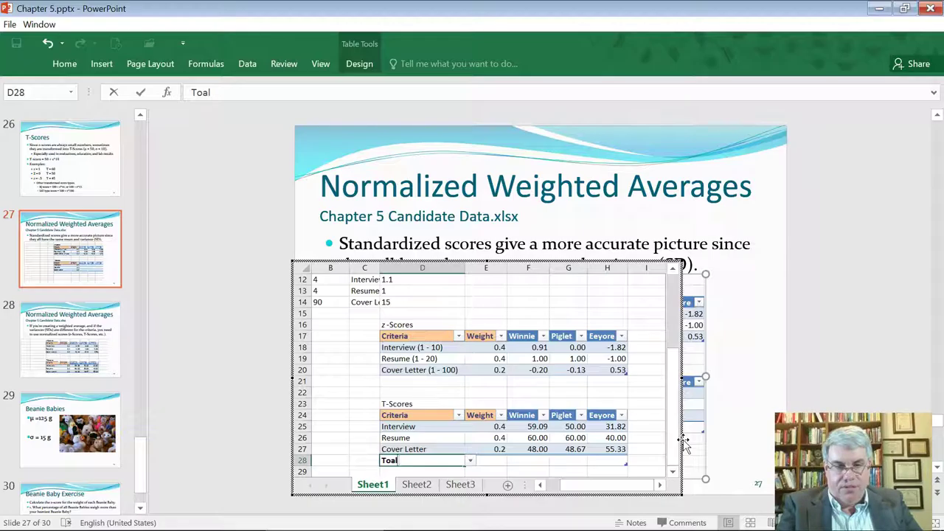
text(tal Weight)
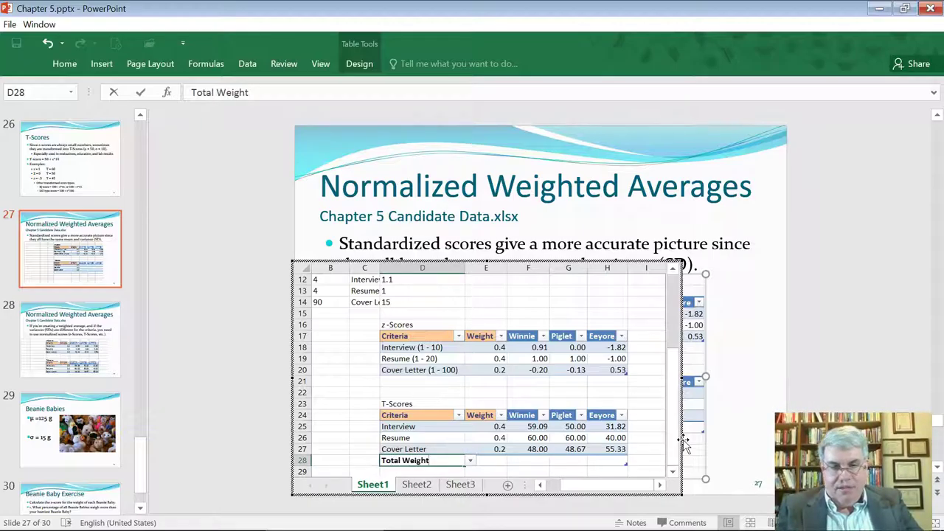
key(Tab)
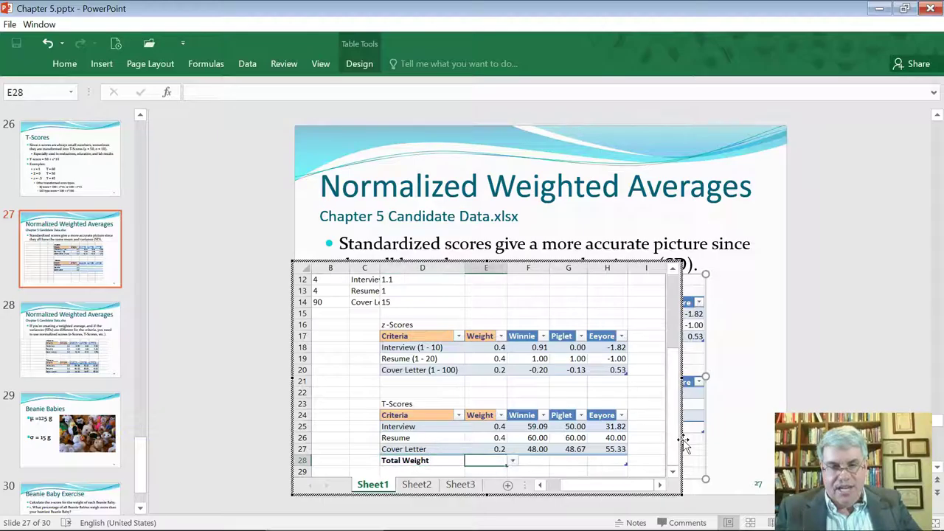
text(=)
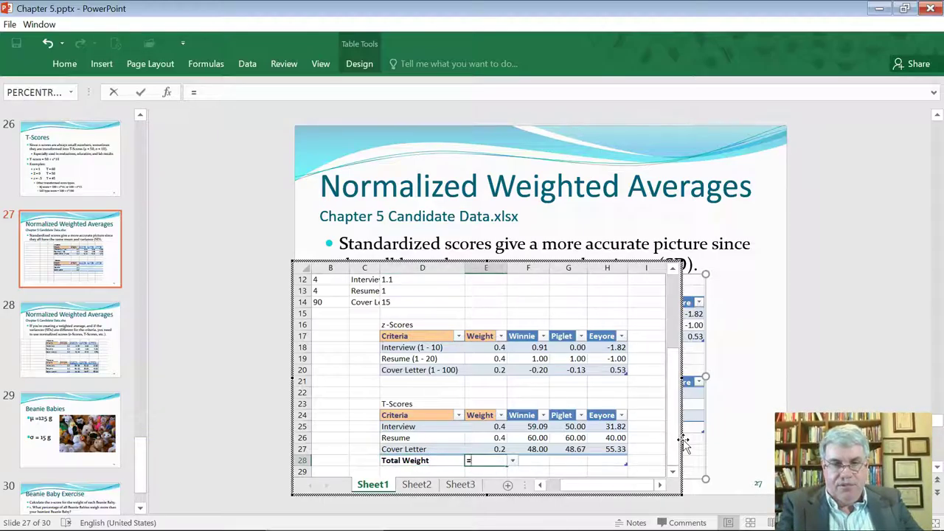
text(sum(3)
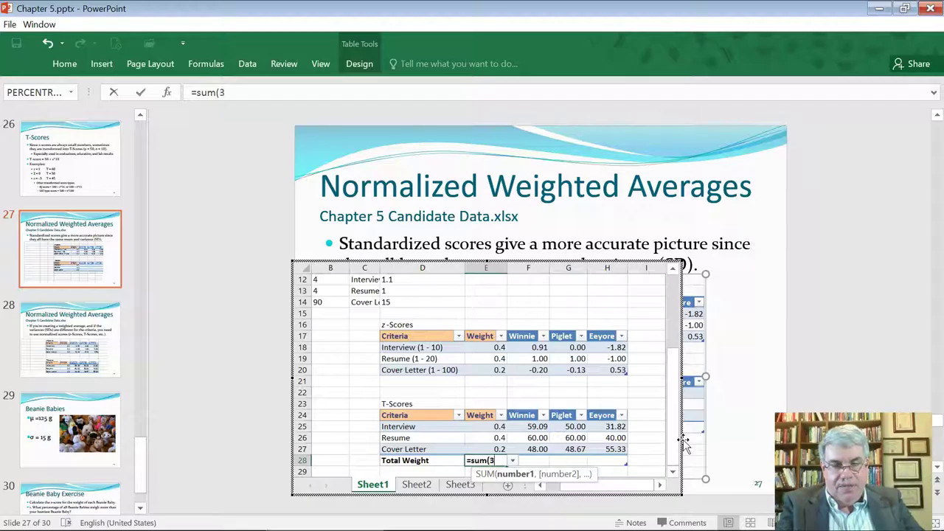
key(BackSpace)
text(e25,.)
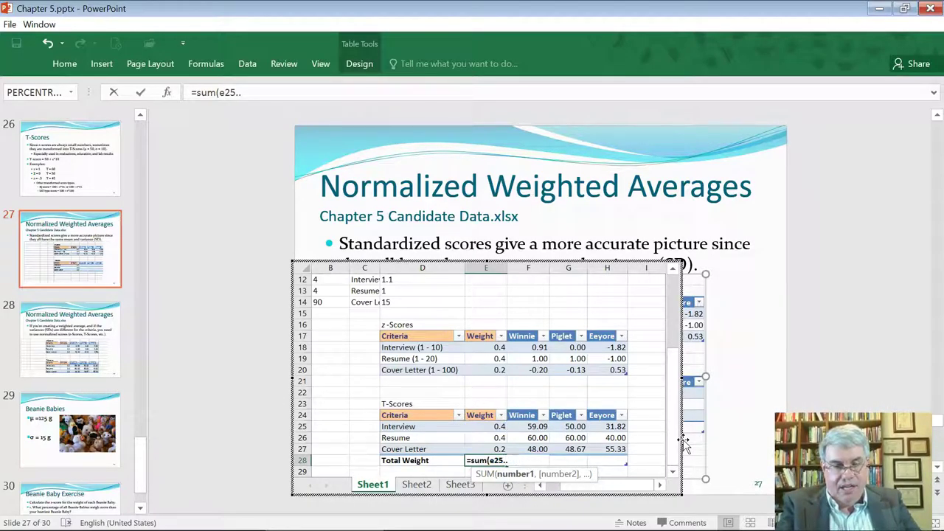
text(2)
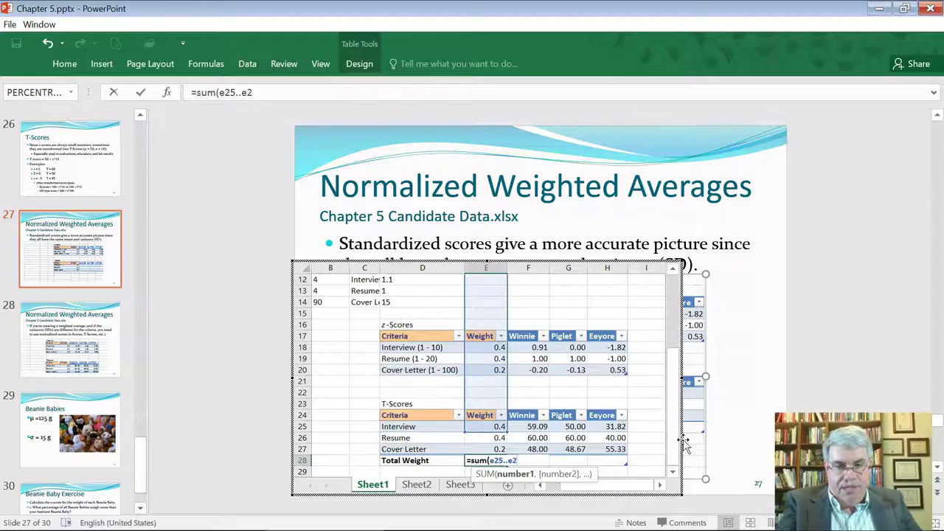
text(7)
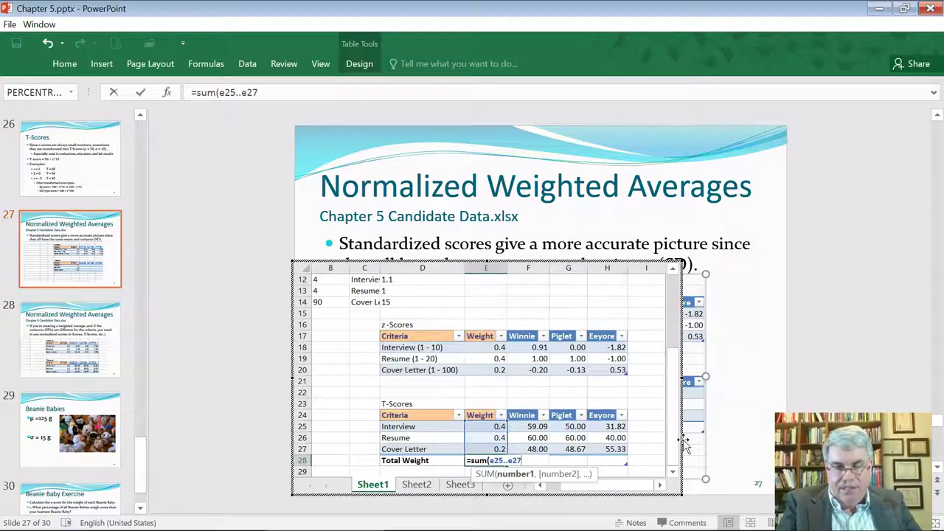
key(Return)
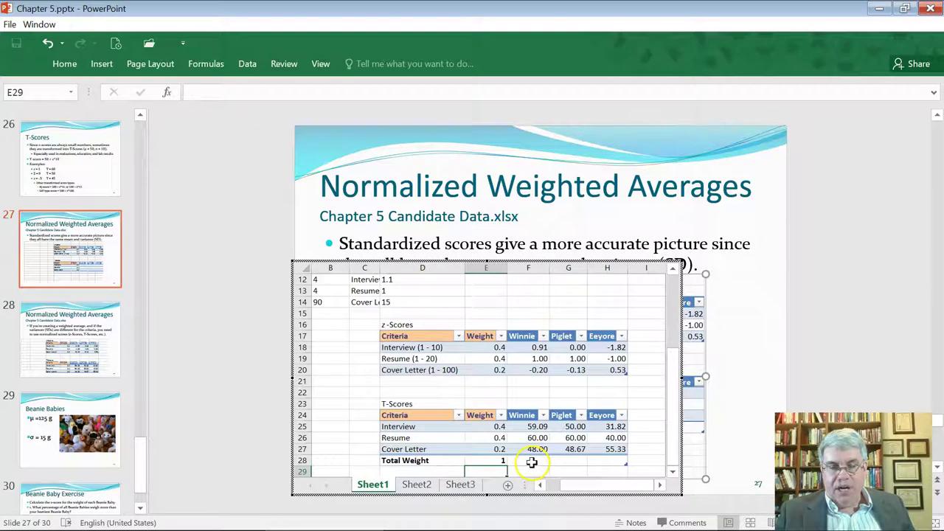
Enter =SUMPRODUCT($E$25:$E$27,F25:F27)/$E$28 in F28 for Winnie's weighted score of 57.24
scroll(531, 462, down, 1)
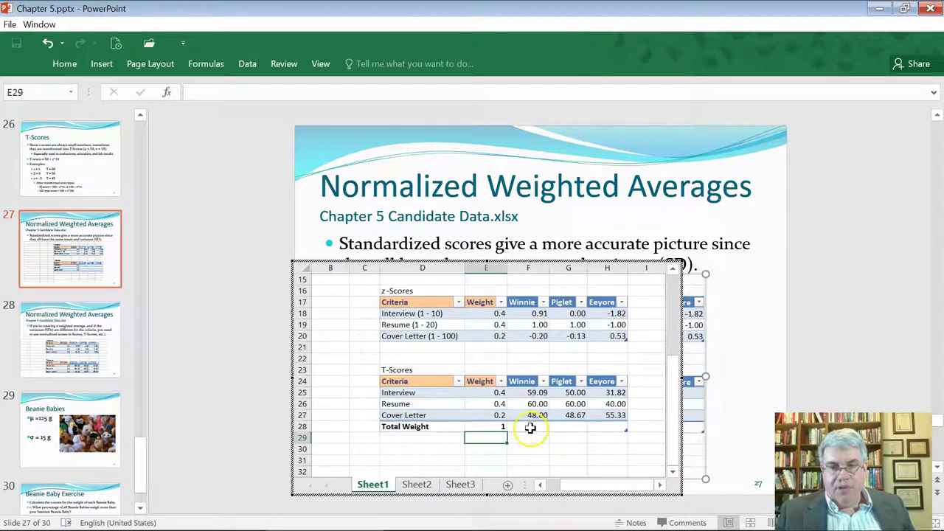
click(530, 428)
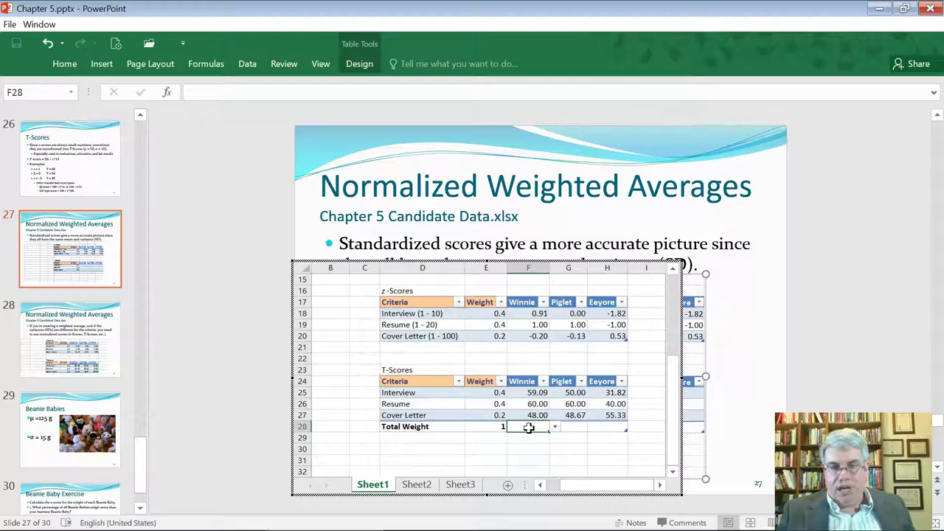
text(=)
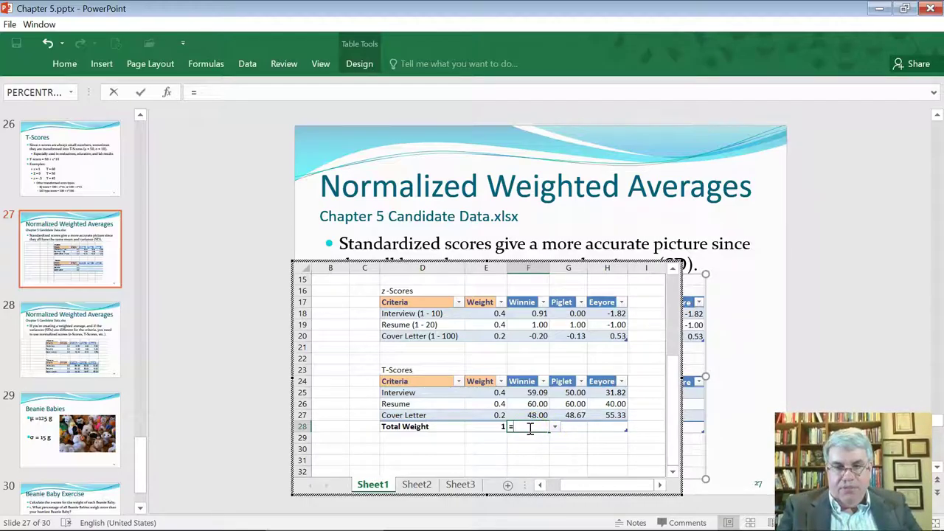
text(sumproduct)
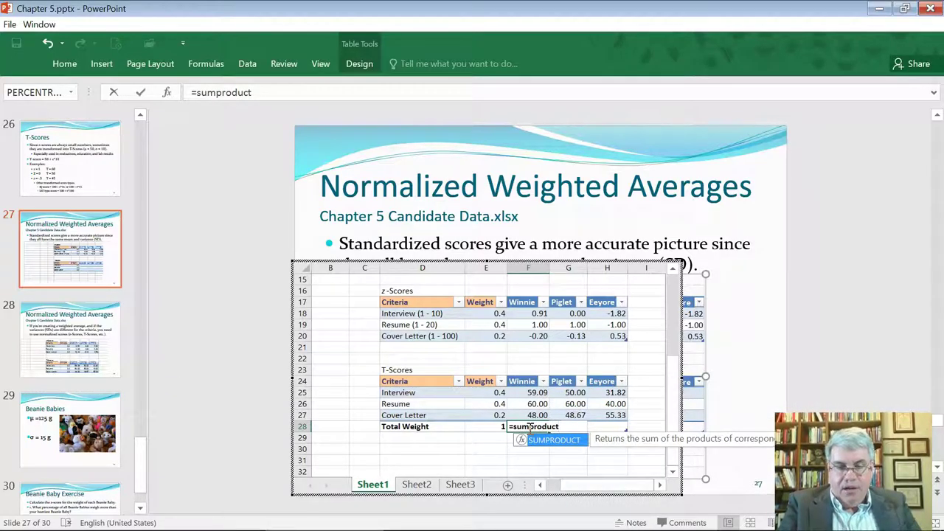
text(($e)
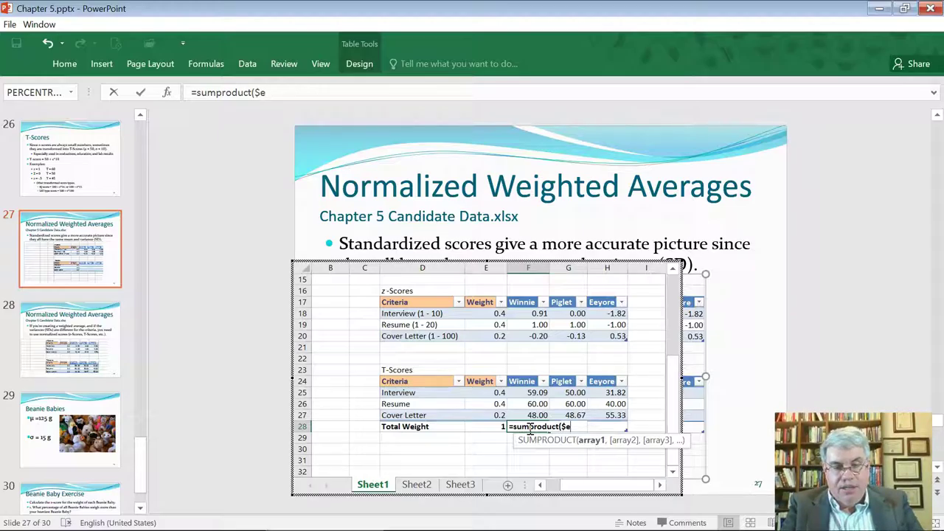
text($25)
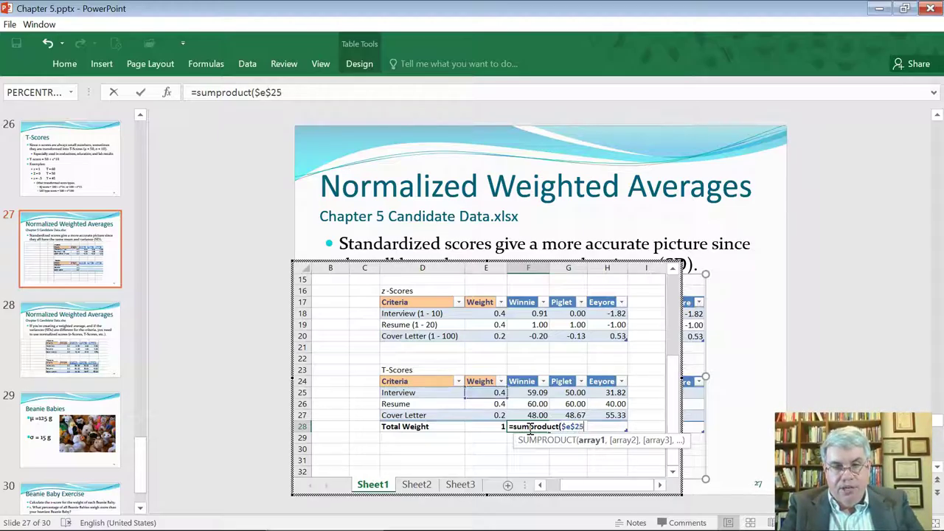
text(..$e)
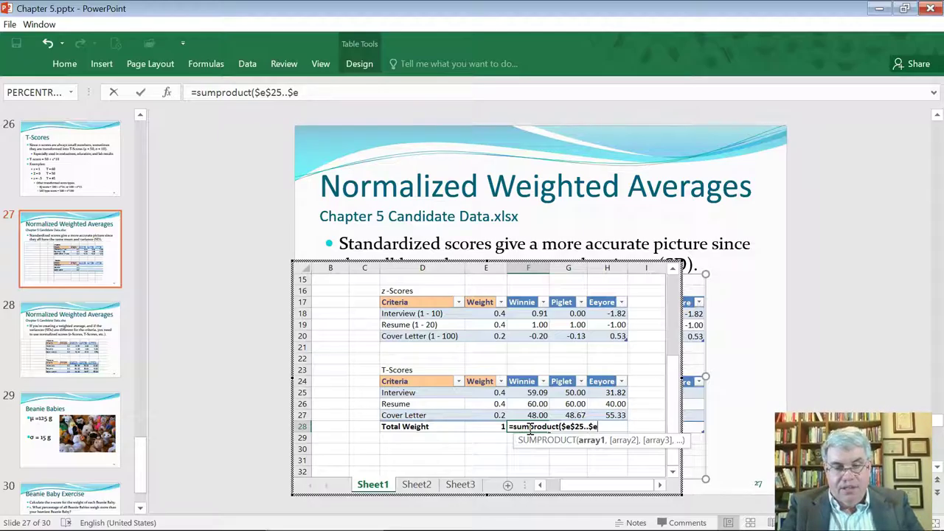
text($2)
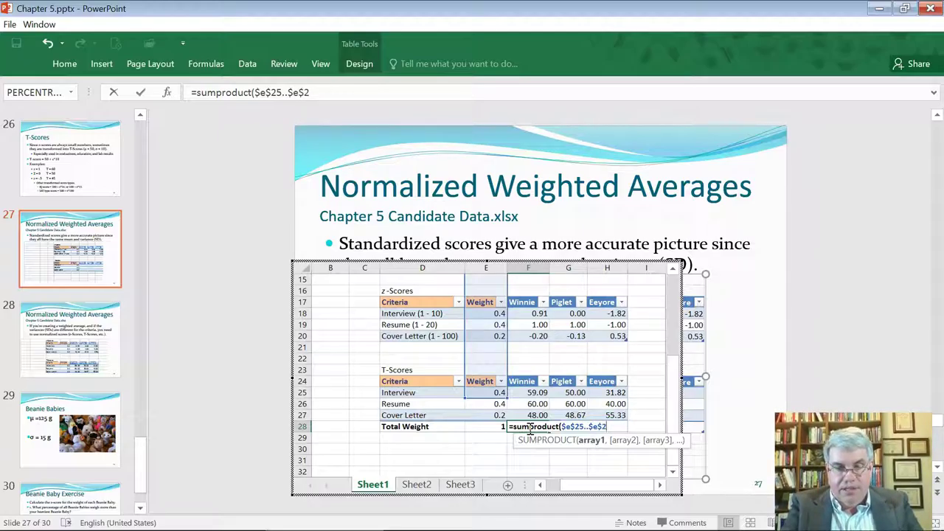
text(7)
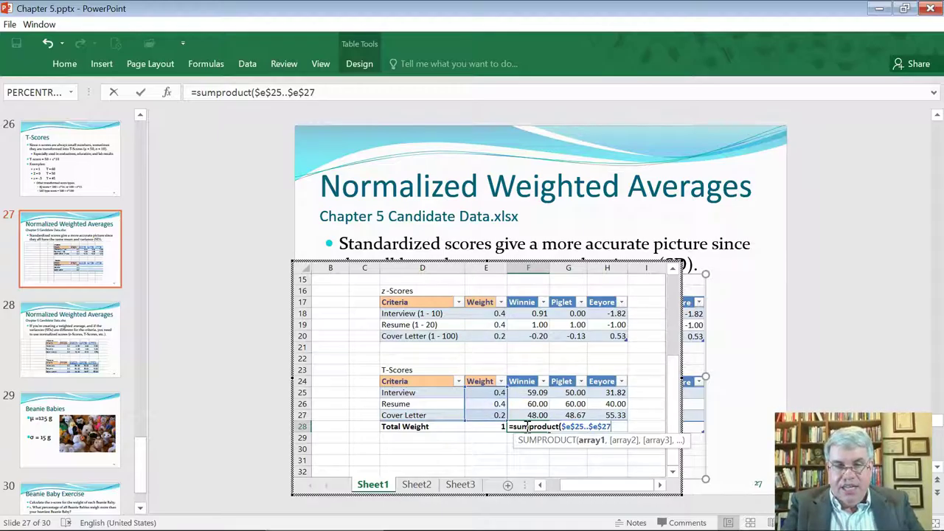
text(,)
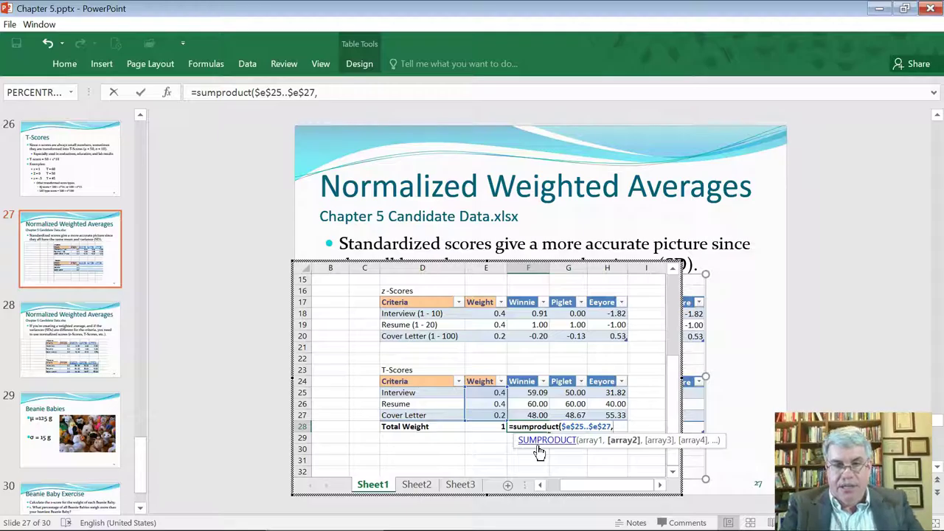
text(f25..f27)
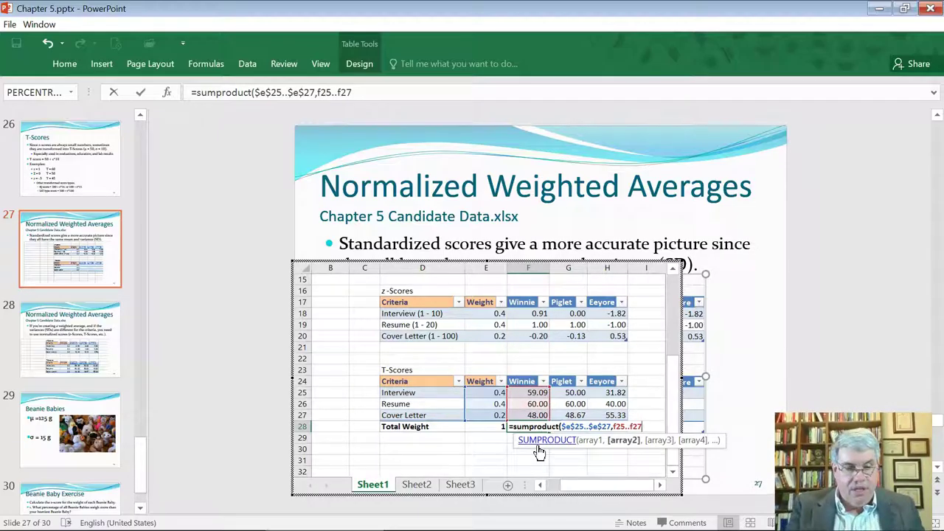
text()/$3)
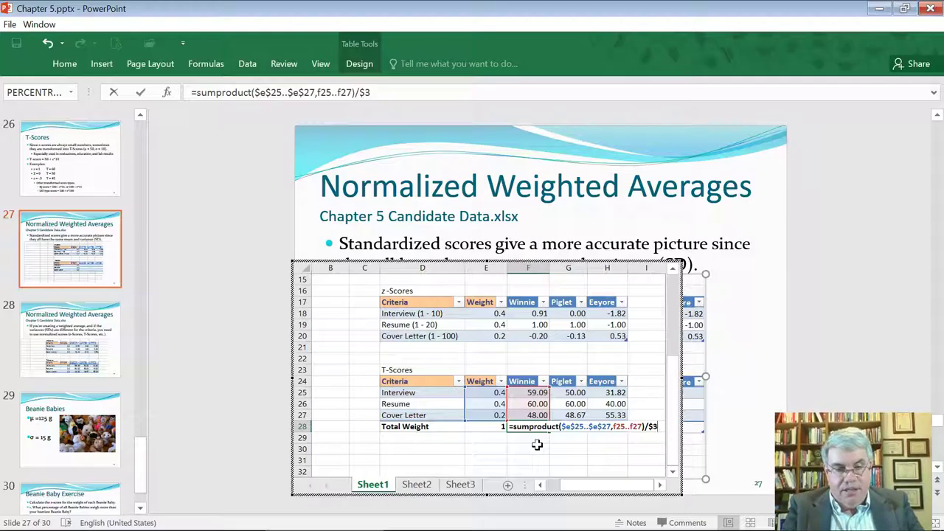
key(BackSpace)
key(BackSpace)
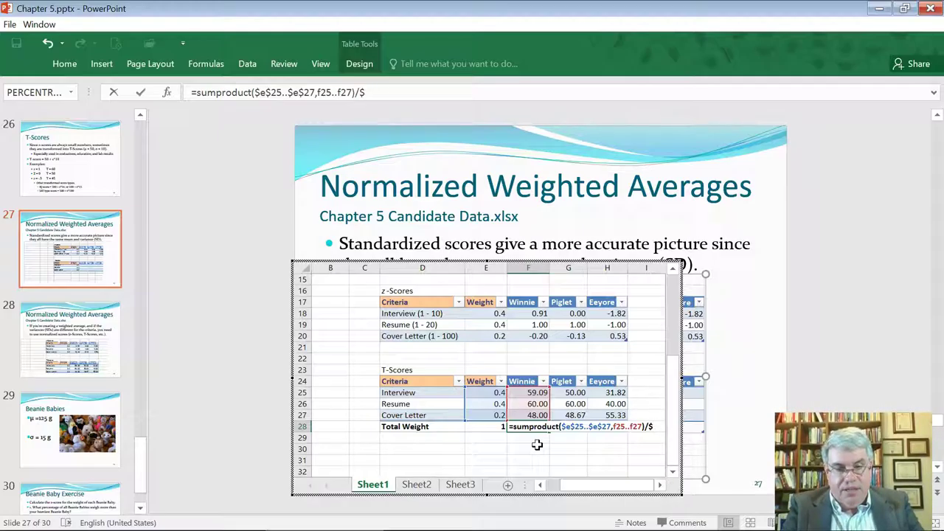
text(e$2)
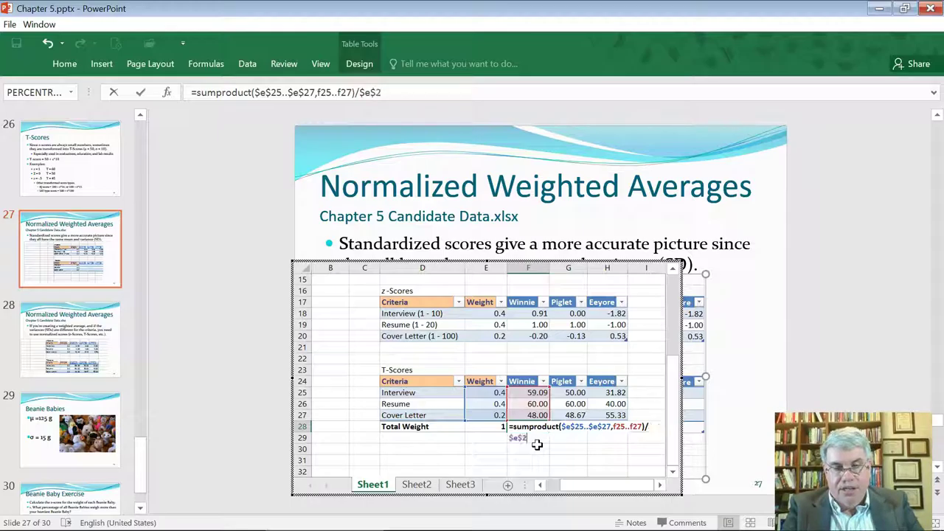
text(8)
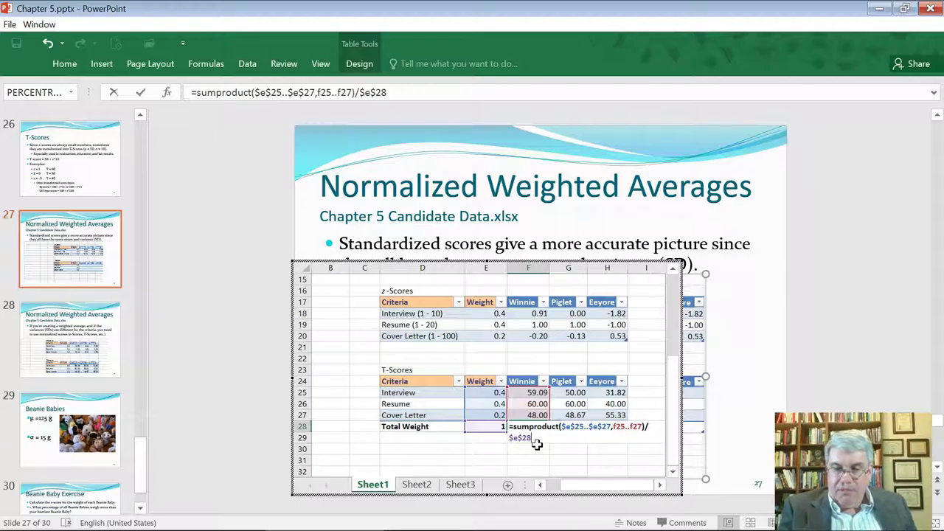
key(Return)
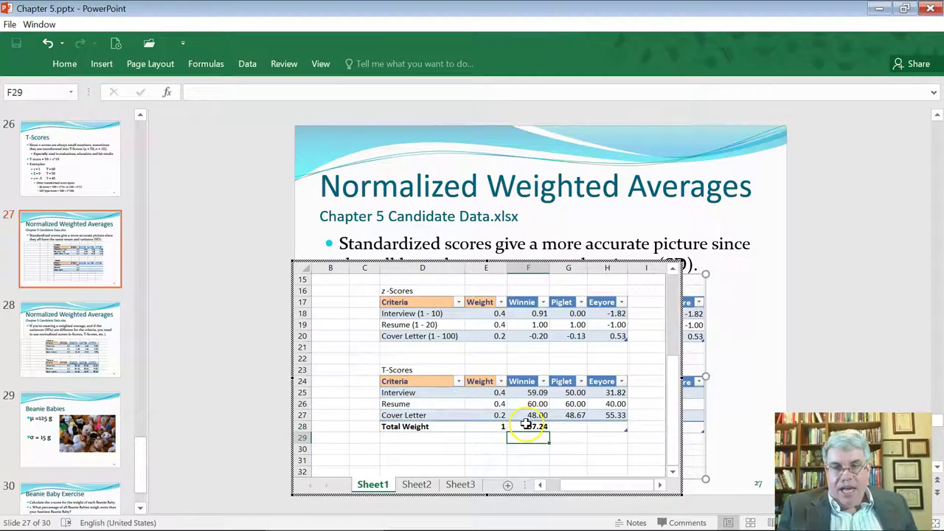
Copy Winnie's Total Weight formula to Piglet and Eeyore, giving 53.73 and 39.79
click(526, 426)
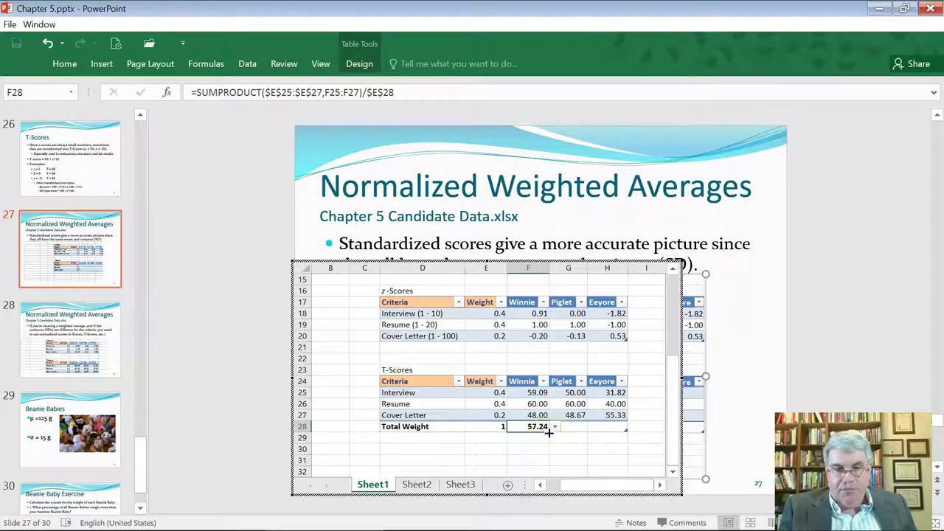
drag(552, 430, 617, 430)
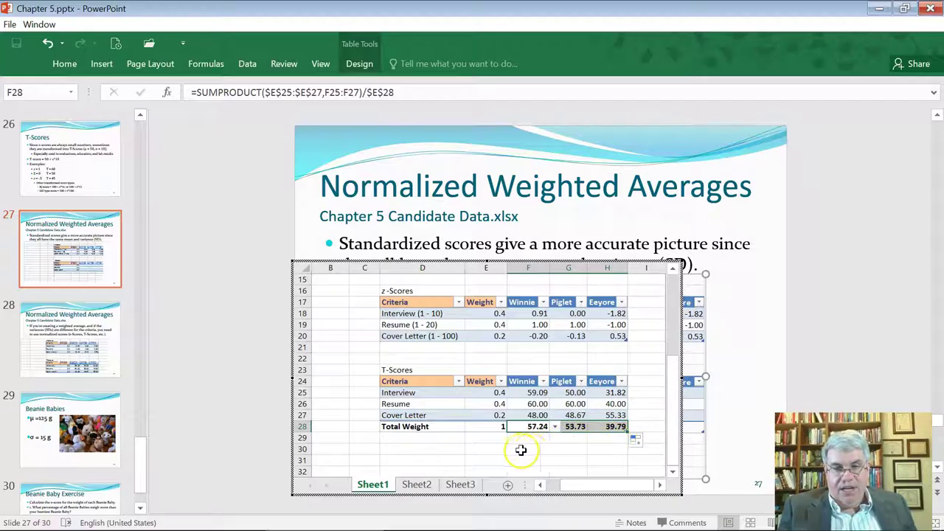
click(475, 450)
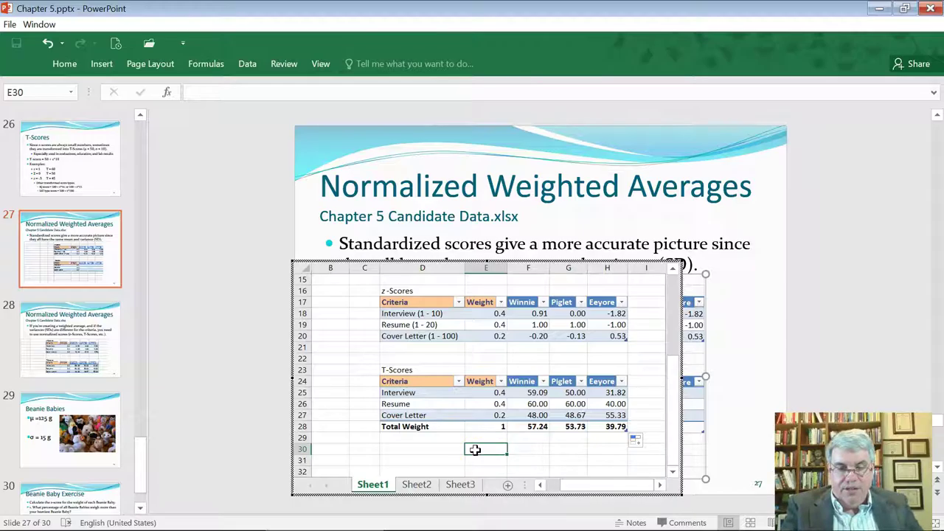
Write 'Winnie is the best candidate!' in E30 and review the finished tables
text(Winnie is the best)
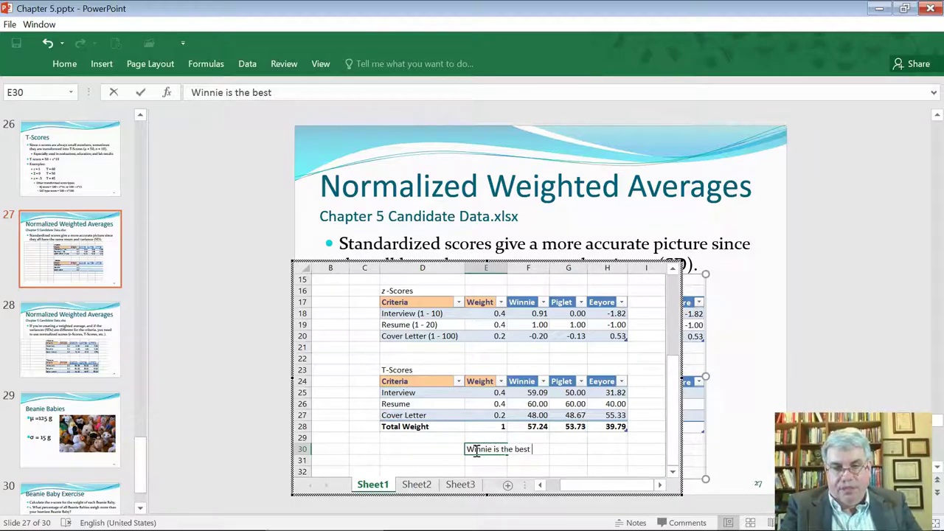
text( candidate)
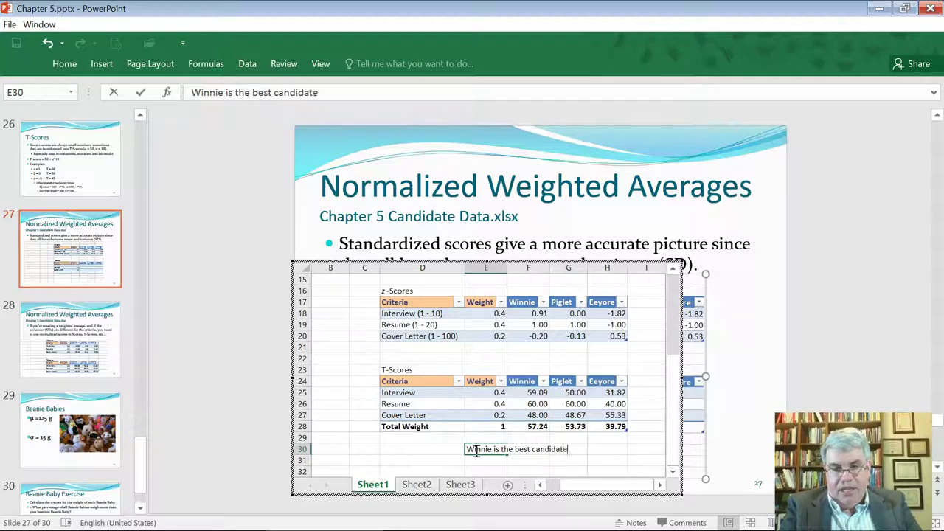
text(!)
scroll(477, 461, up, 3)
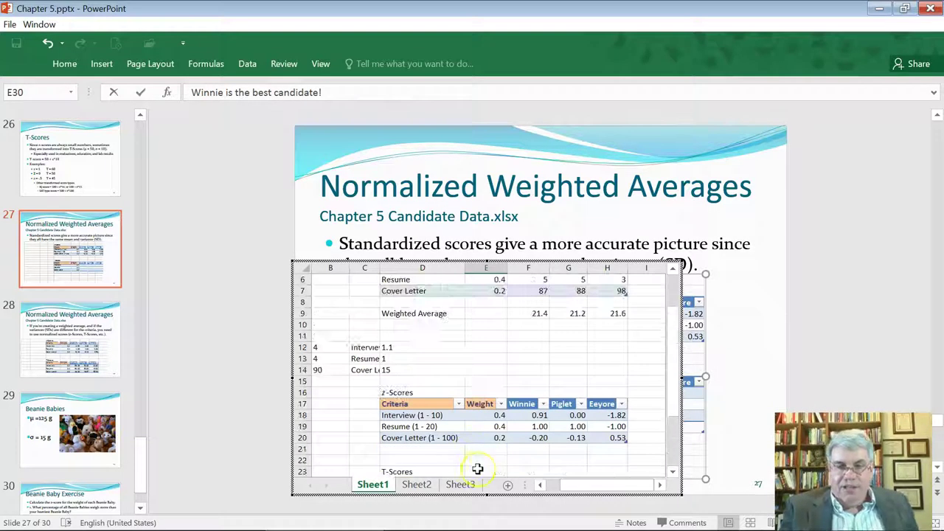
scroll(487, 465, up, 1)
scroll(504, 469, up, 1)
scroll(504, 470, down, 1)
scroll(504, 469, down, 1)
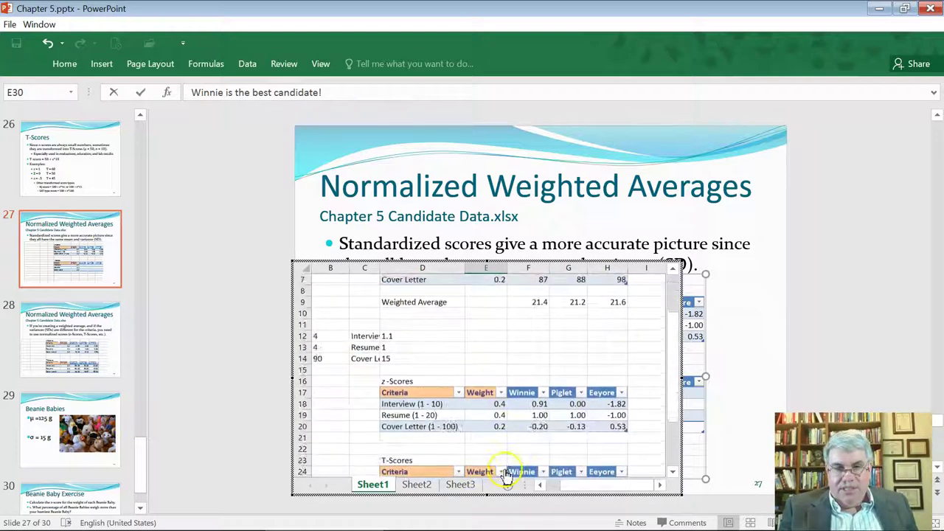
scroll(504, 470, down, 2)
scroll(504, 470, down, 1)
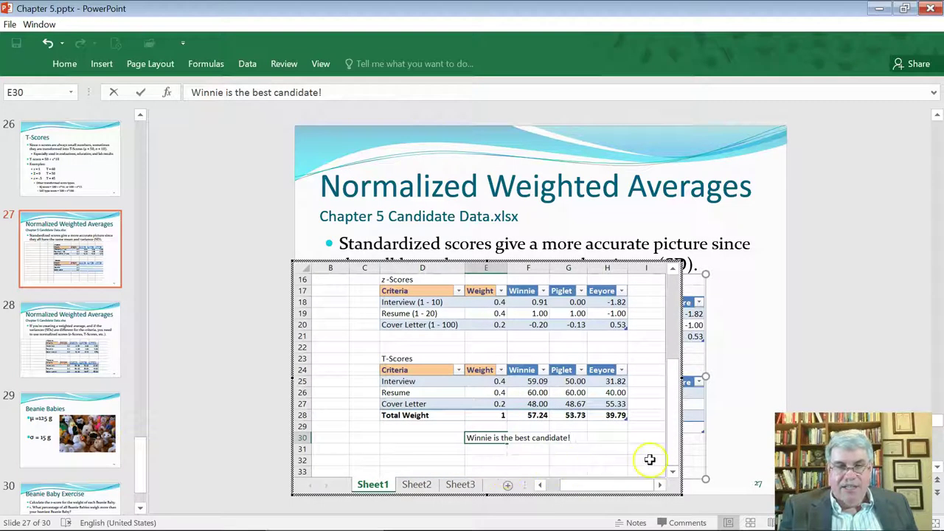